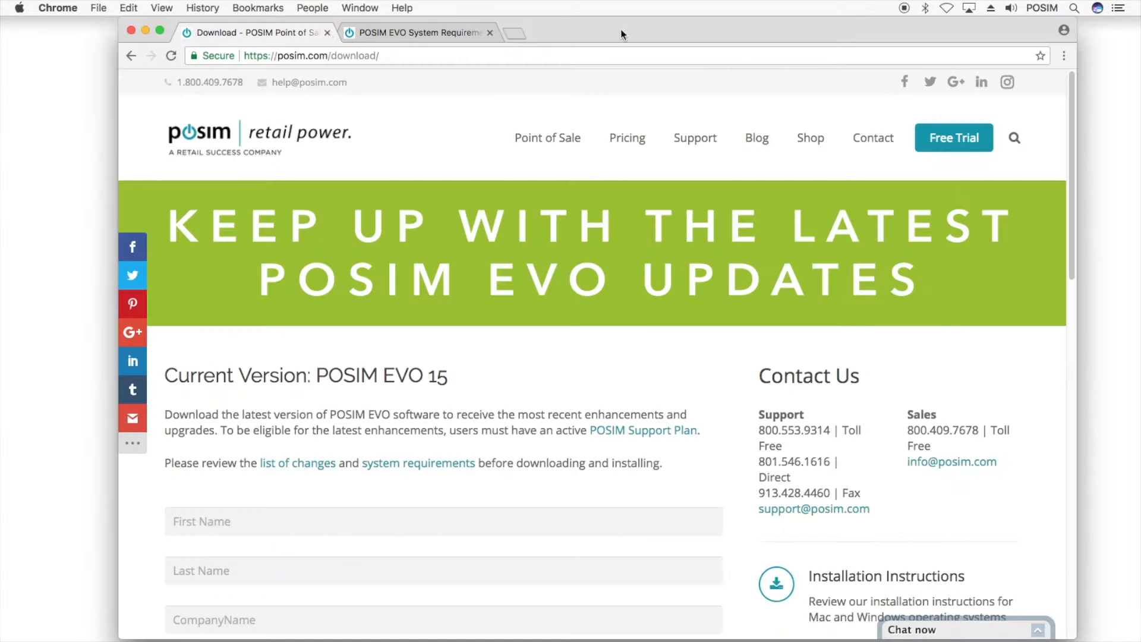
# Fill in the contact's first name, last name, company and saved e-mail address
pyautogui.moveTo(1072, 89); pyautogui.dragTo(1083, 234)
pyautogui.click(633, 133)
pyautogui.press('Tab')
pyautogui.press('Tab')
pyautogui.write('POSIM')
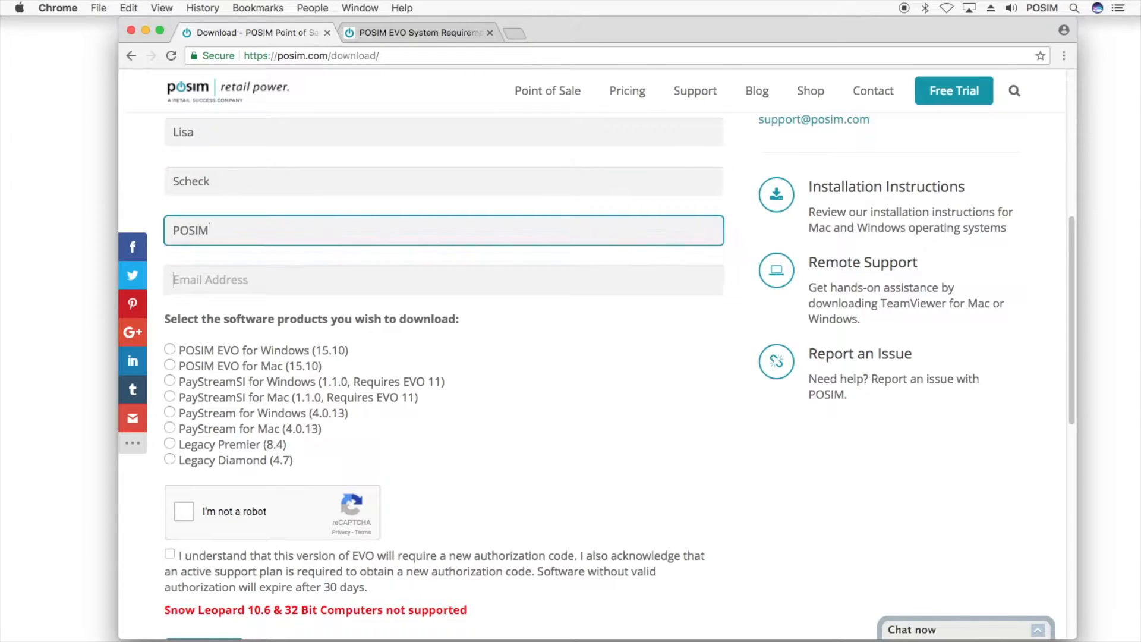
pyautogui.press('Tab')
pyautogui.write('Support')
pyautogui.press('Down')
pyautogui.press('Return')
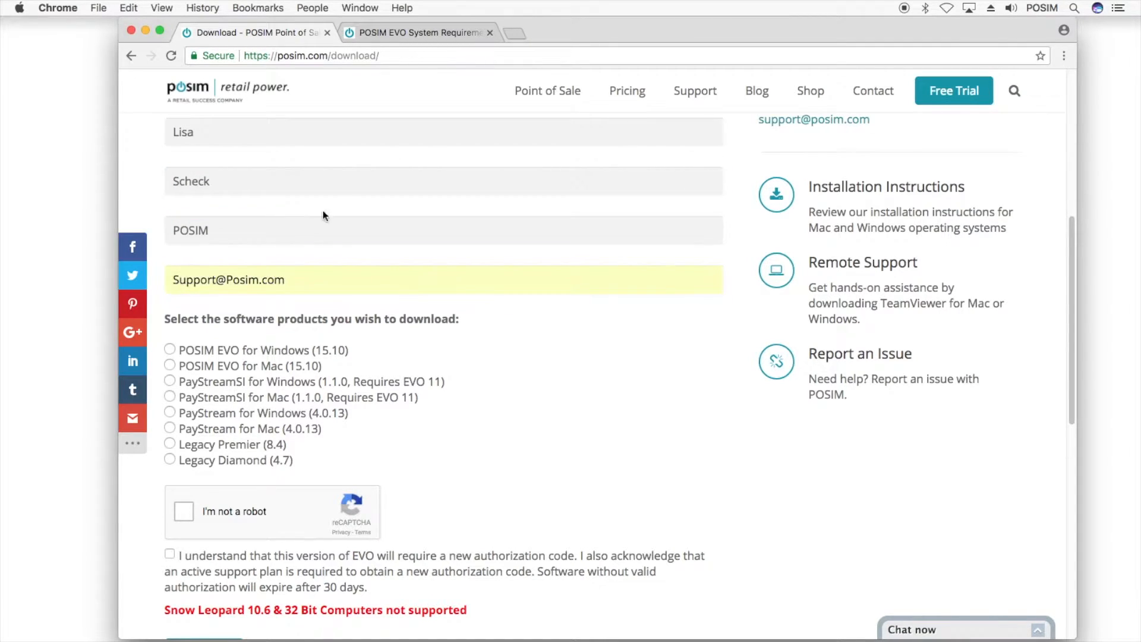
# Choose POSIM EVO for Mac (15.10), pass reCAPTCHA, tick the acknowledgement and submit
pyautogui.click(170, 365)
pyautogui.click(191, 517)
pyautogui.click(170, 554)
pyautogui.scroll(-4, 159, 546)
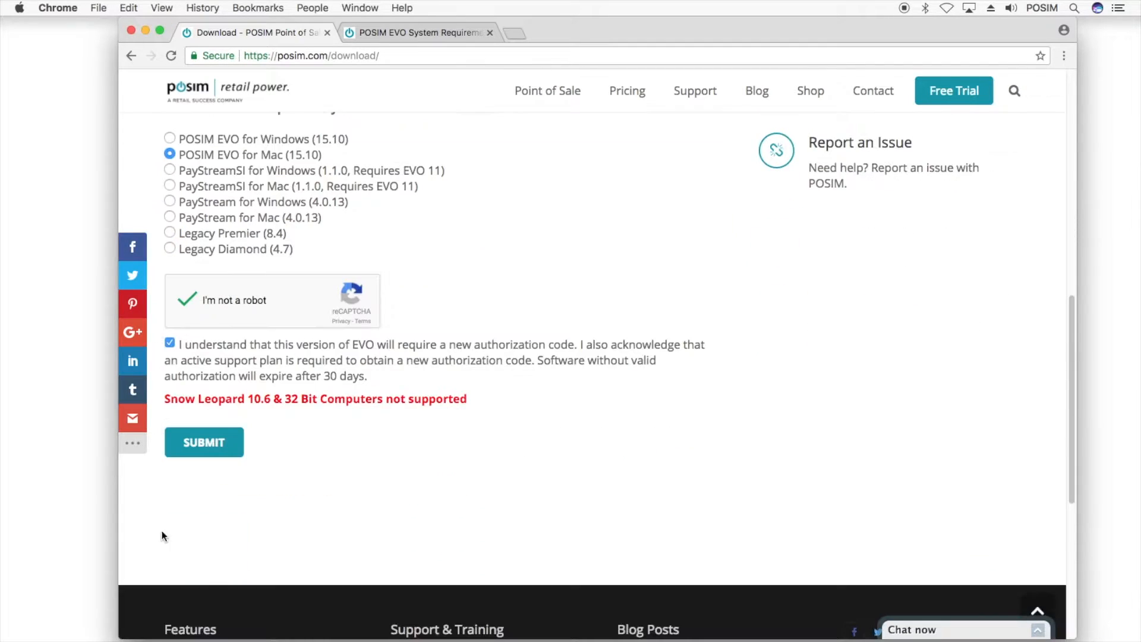
pyautogui.click(199, 445)
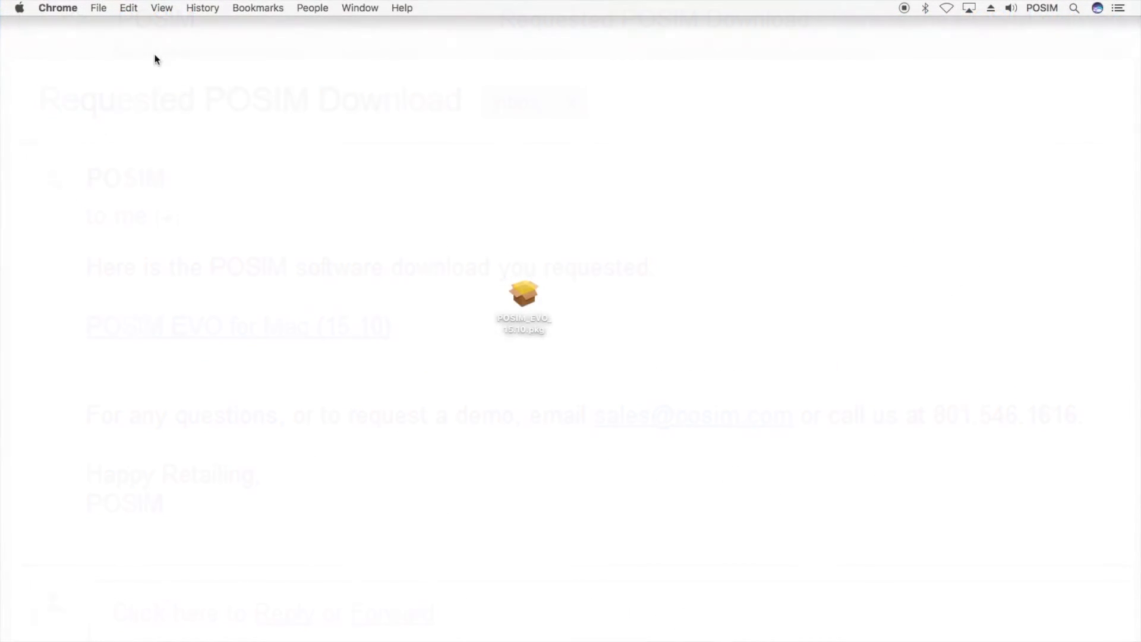
# Launch the downloaded POSIM EVO 15.10 .pkg installer
pyautogui.click(530, 298)
pyautogui.doubleClick(530, 300)
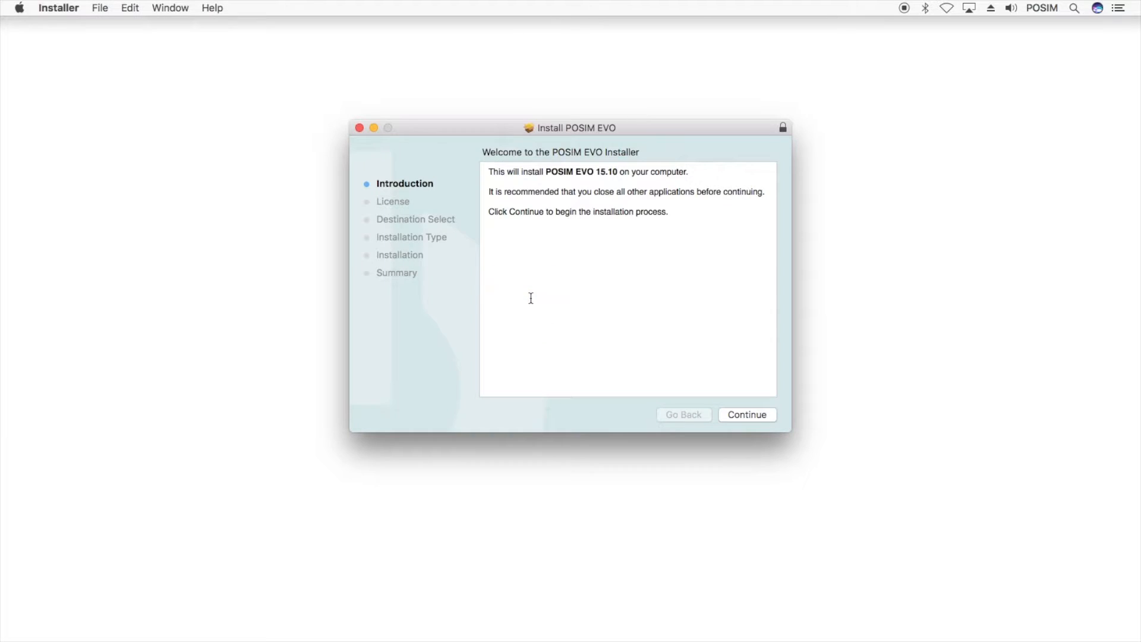
# Install POSIM EVO 15.10 on Macintosh HD, agreeing to the licence and authorising with the admin password
pyautogui.click(729, 416)
pyautogui.click(727, 415)
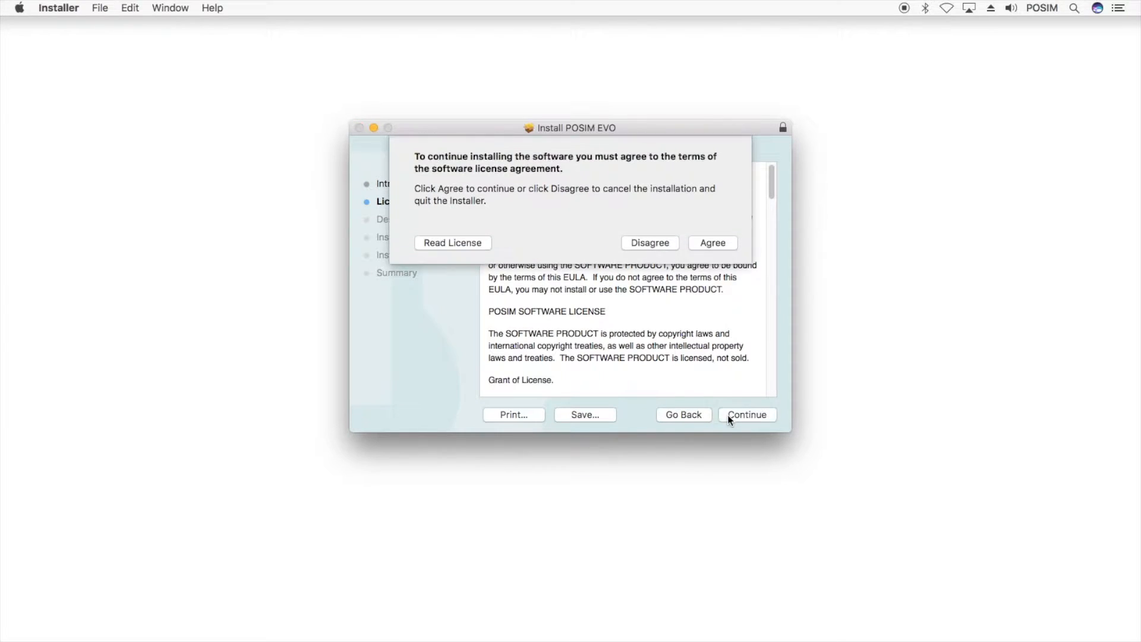
pyautogui.click(699, 246)
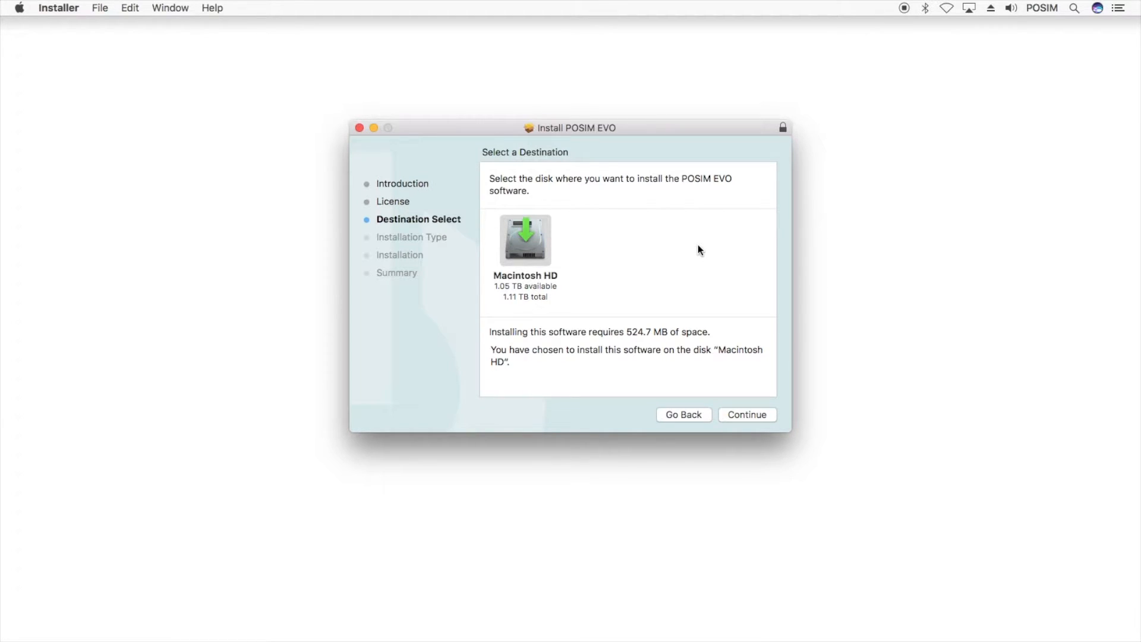
pyautogui.click(762, 416)
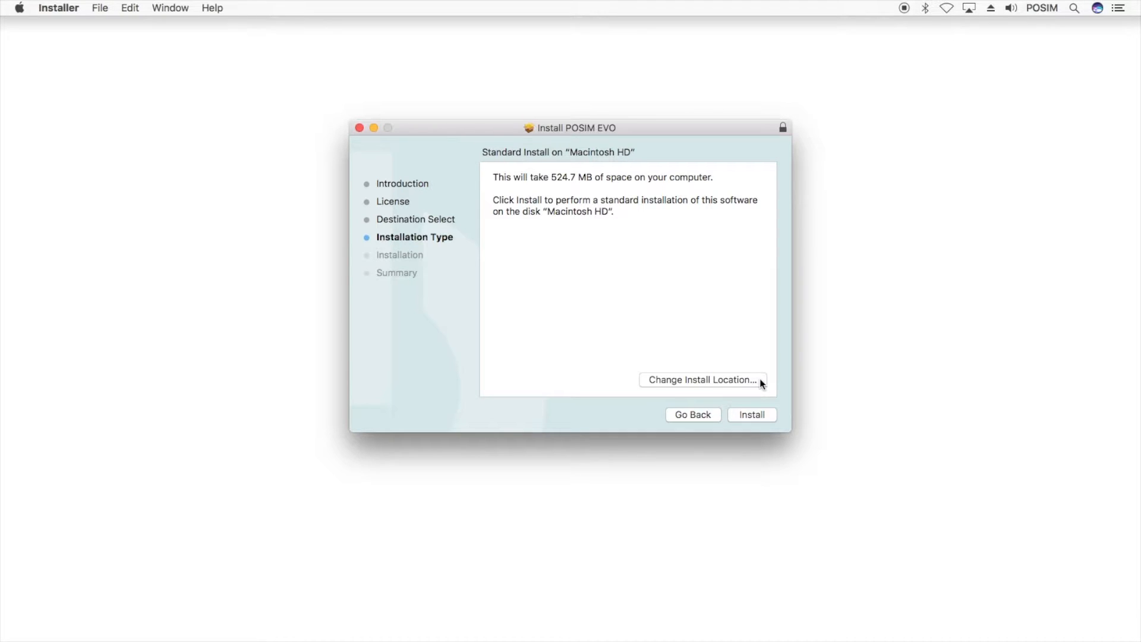
pyautogui.click(771, 415)
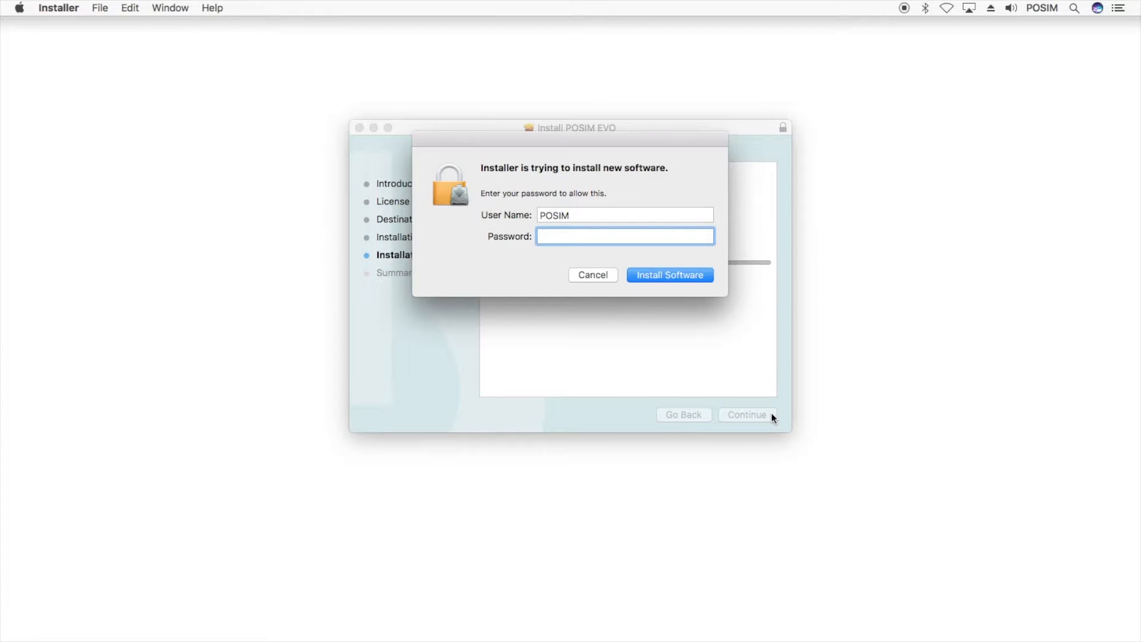
pyautogui.write('posim')
pyautogui.press('Return')
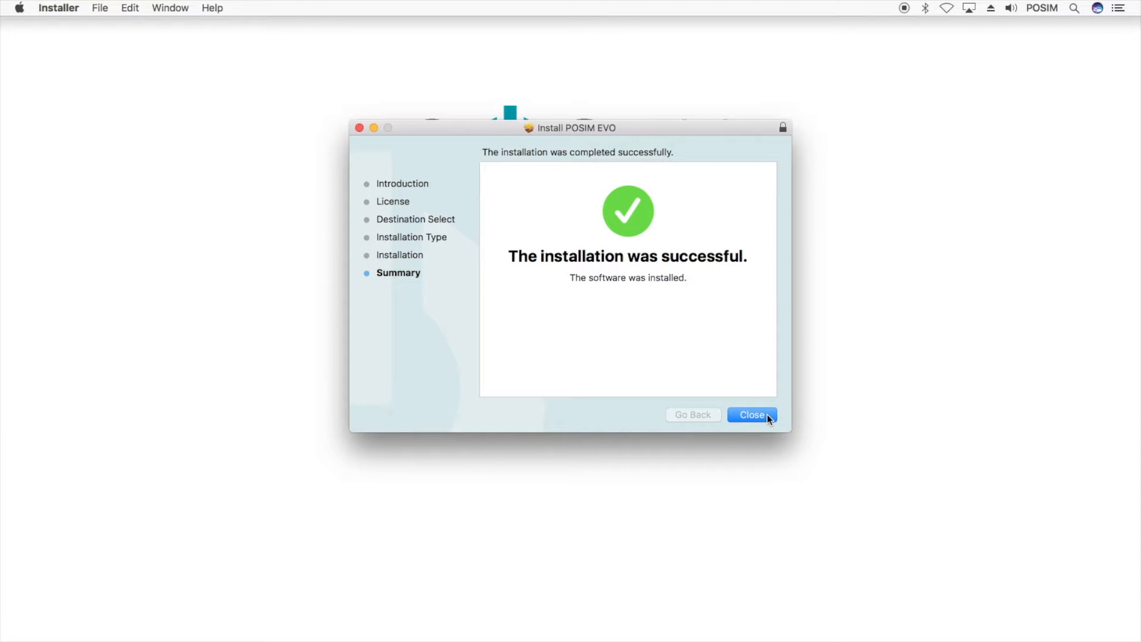
pyautogui.click(766, 414)
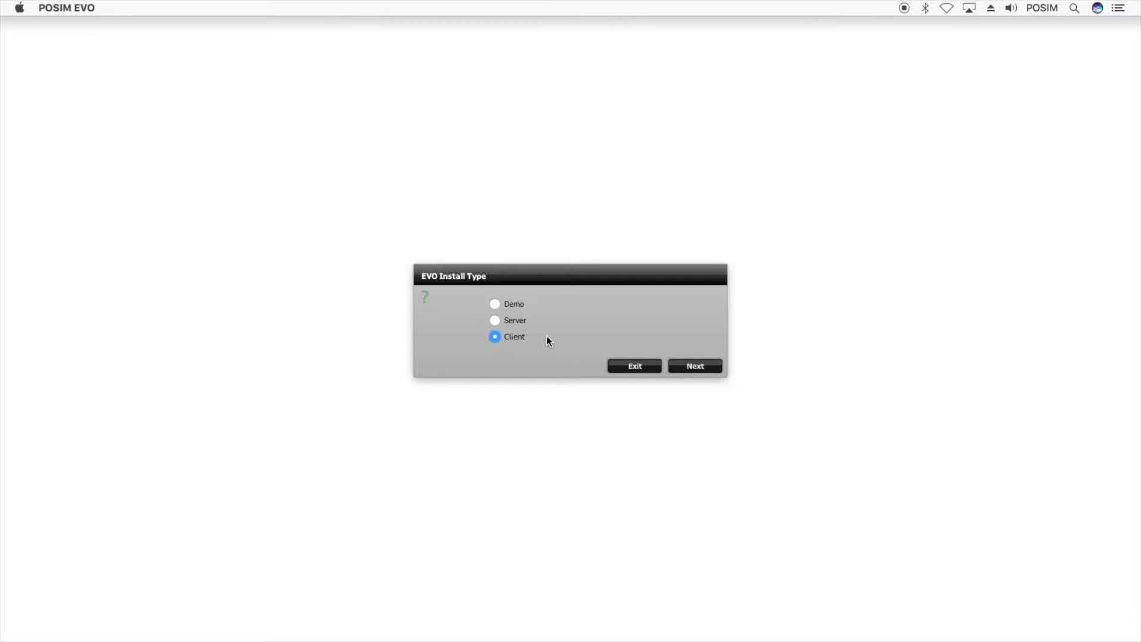
# Choose Server as the EVO install type and continue
pyautogui.click(521, 307)
pyautogui.click(707, 366)
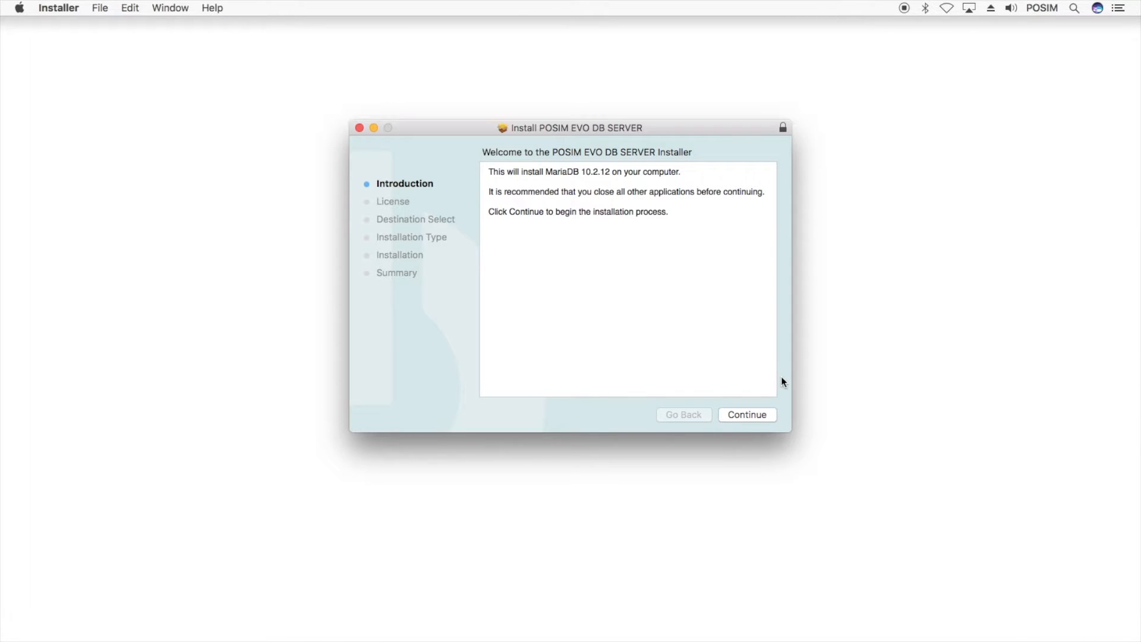
# Install the MariaDB 10.2.12 DB server on Macintosh HD, agreeing to its licence and authorising with the password
pyautogui.click(773, 415)
pyautogui.click(772, 414)
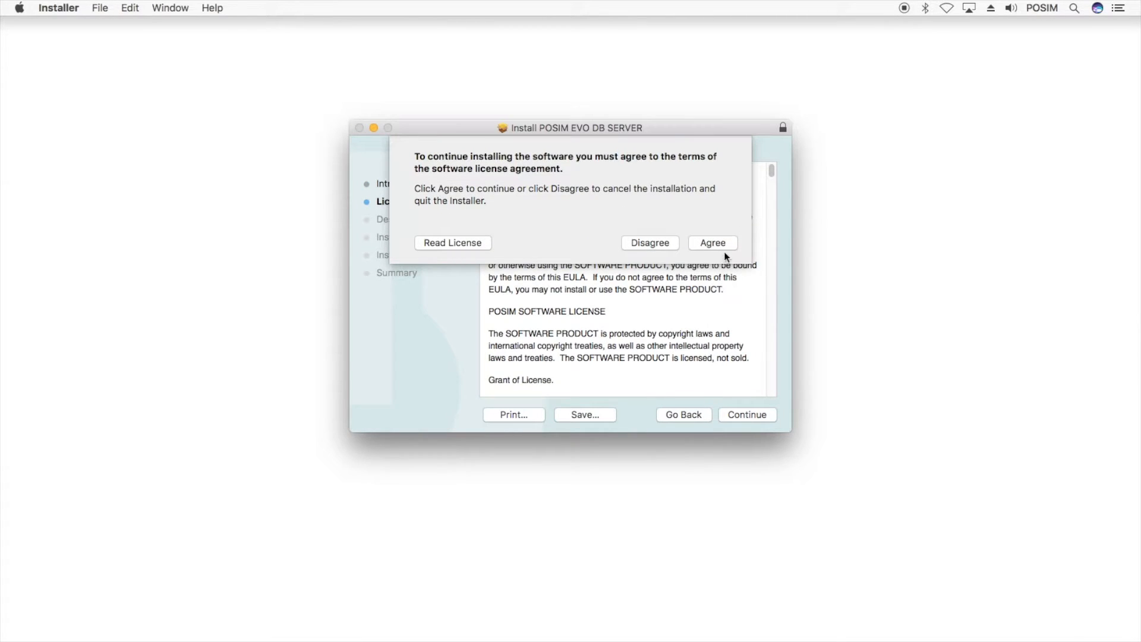
pyautogui.click(730, 244)
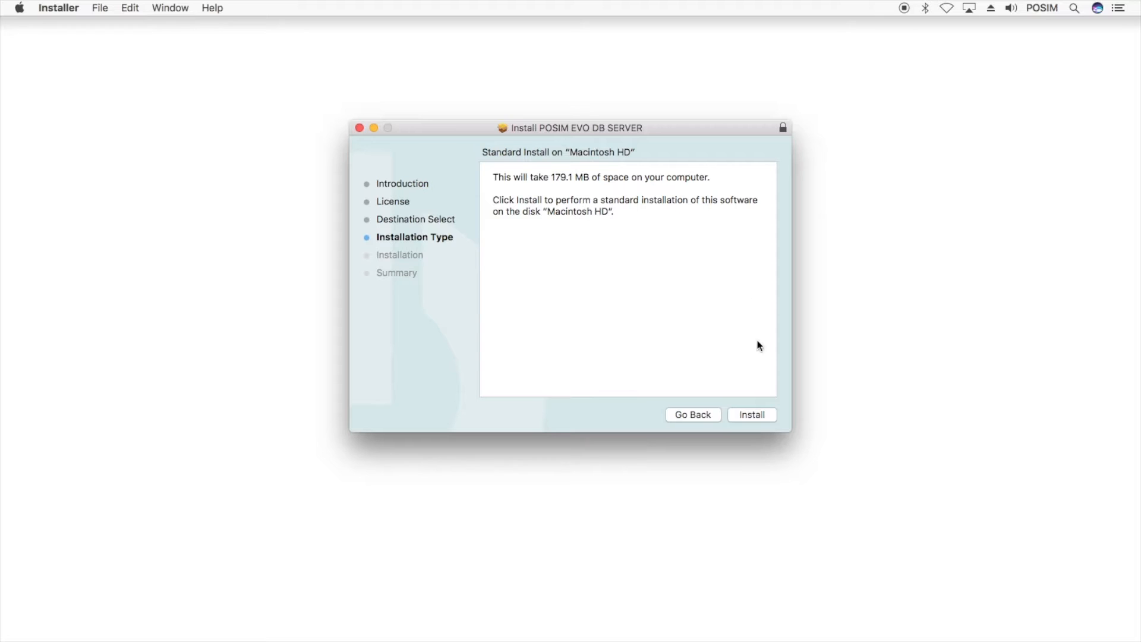
pyautogui.click(772, 415)
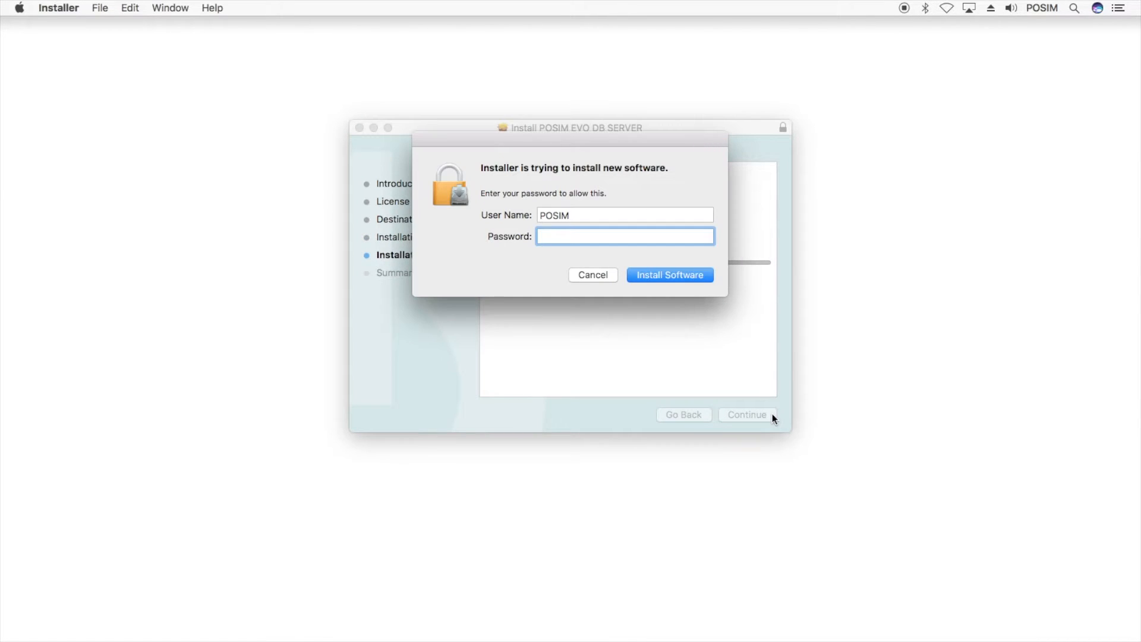
pyautogui.write('•••••')
pyautogui.press('Return')
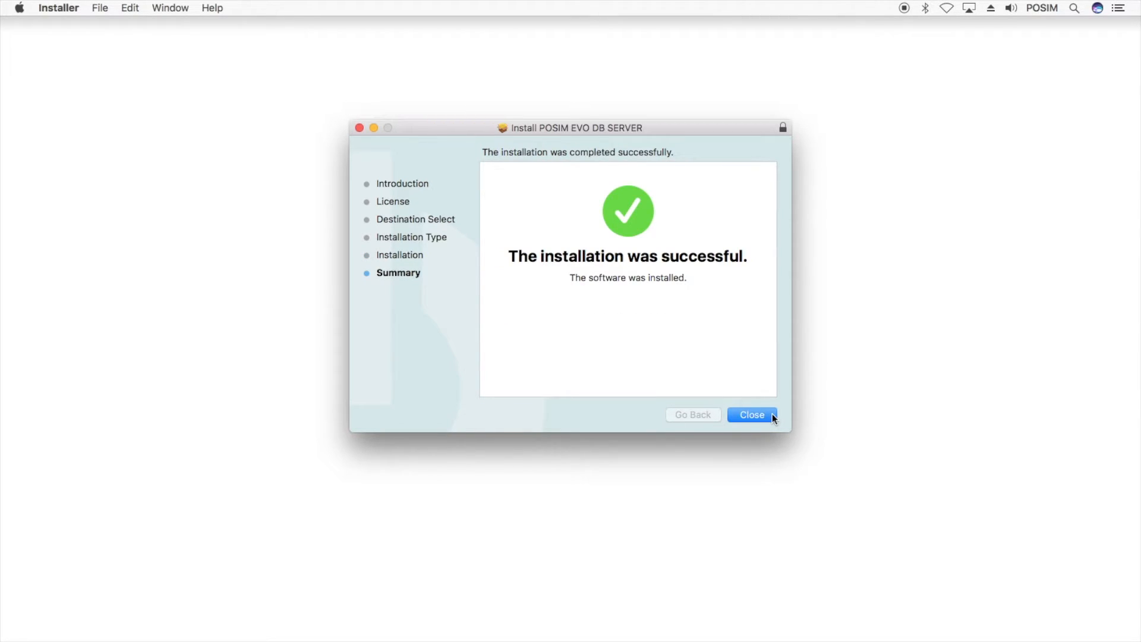
pyautogui.click(772, 414)
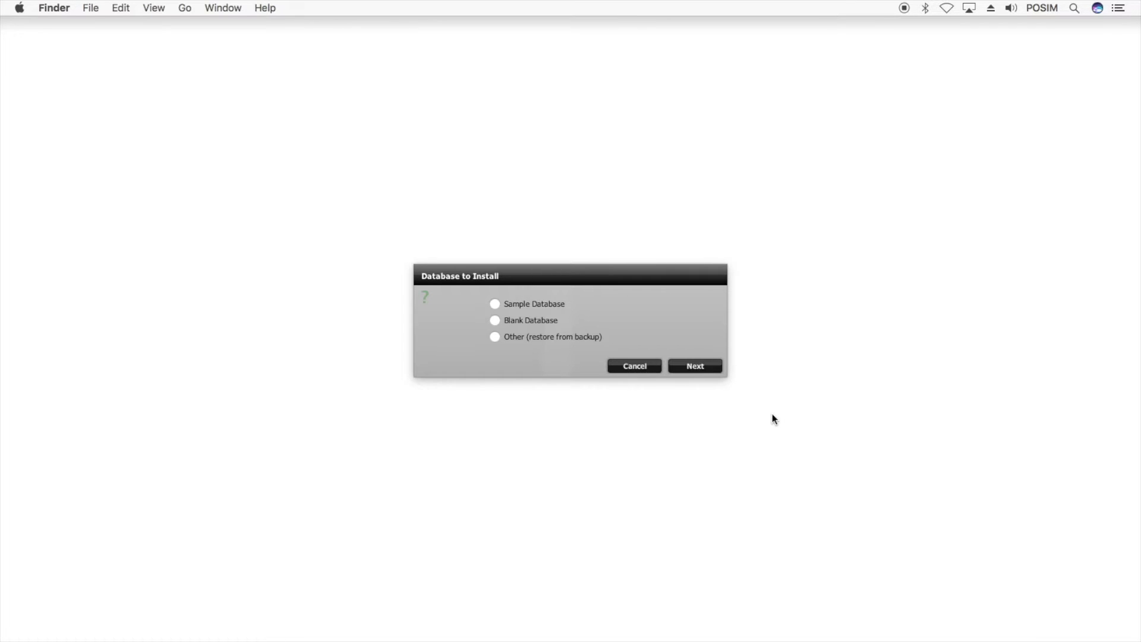
# After comparing the Sample, Blank and backup options, install a Blank Database
pyautogui.click(554, 303)
pyautogui.click(548, 319)
pyautogui.click(553, 336)
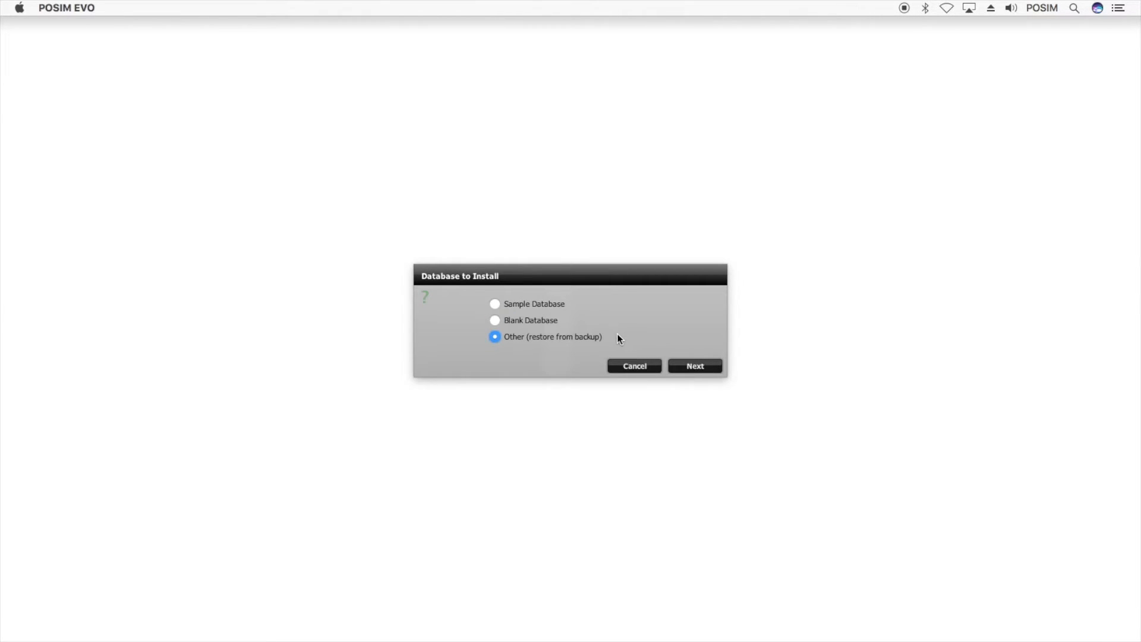
pyautogui.click(551, 321)
pyautogui.click(564, 306)
pyautogui.click(599, 339)
pyautogui.click(556, 324)
pyautogui.click(715, 367)
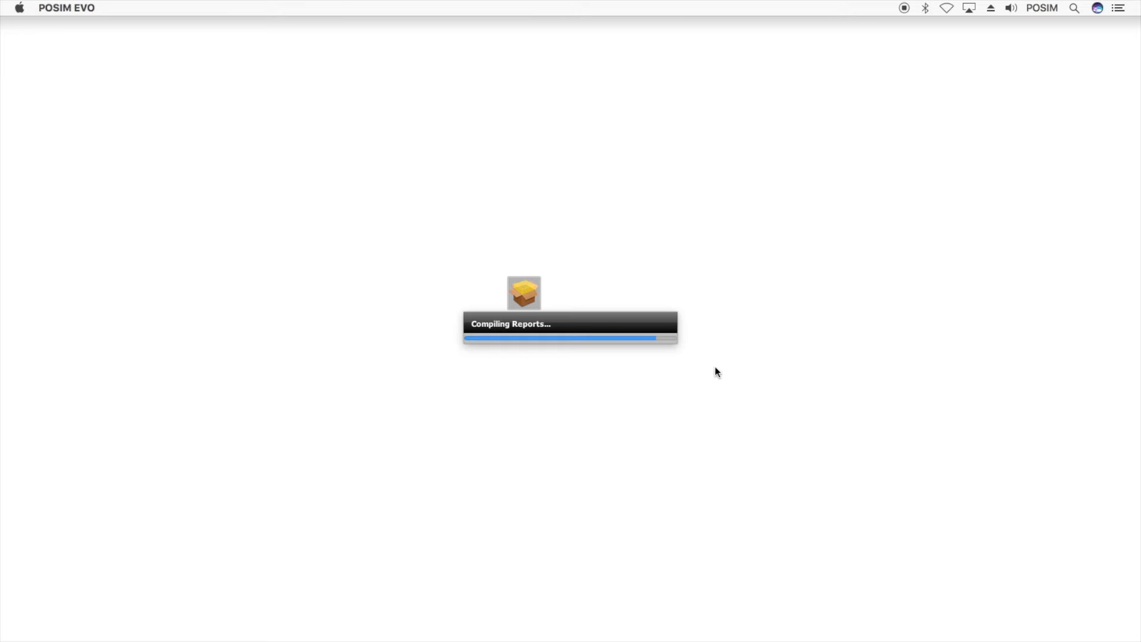
# Create the admin user with username admin, entering and verifying its password
pyautogui.write('admin')
pyautogui.press('Tab')
pyautogui.write('admin')
pyautogui.press('Tab')
pyautogui.write('admin')
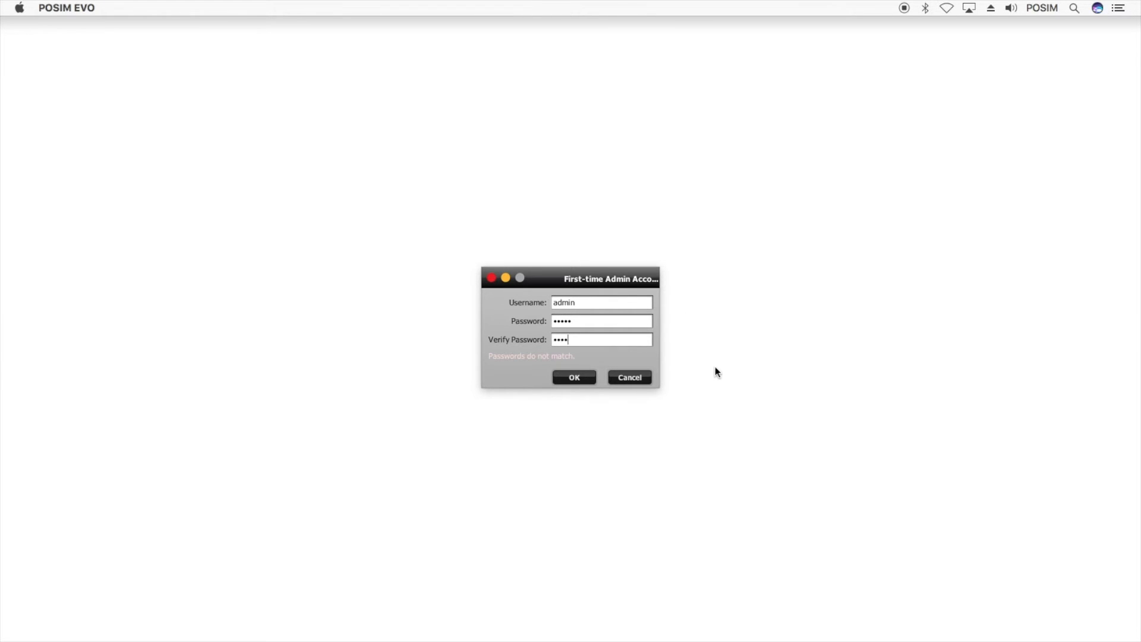
pyautogui.click(584, 378)
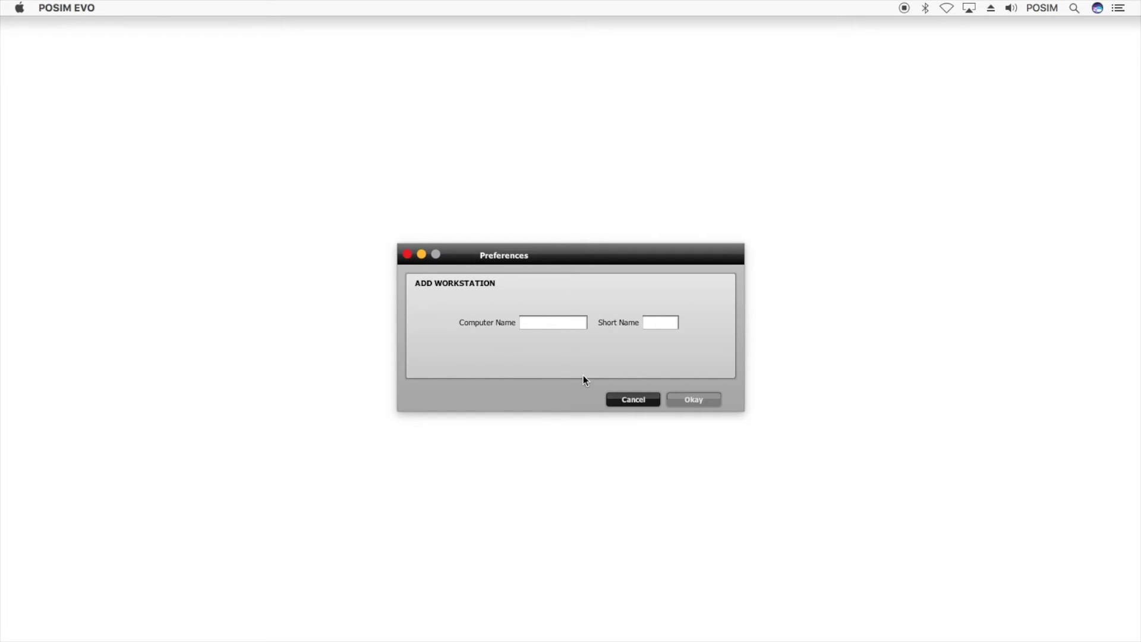
# Name the workstation 'Server', keeping short name S, and save it
pyautogui.write('Server')
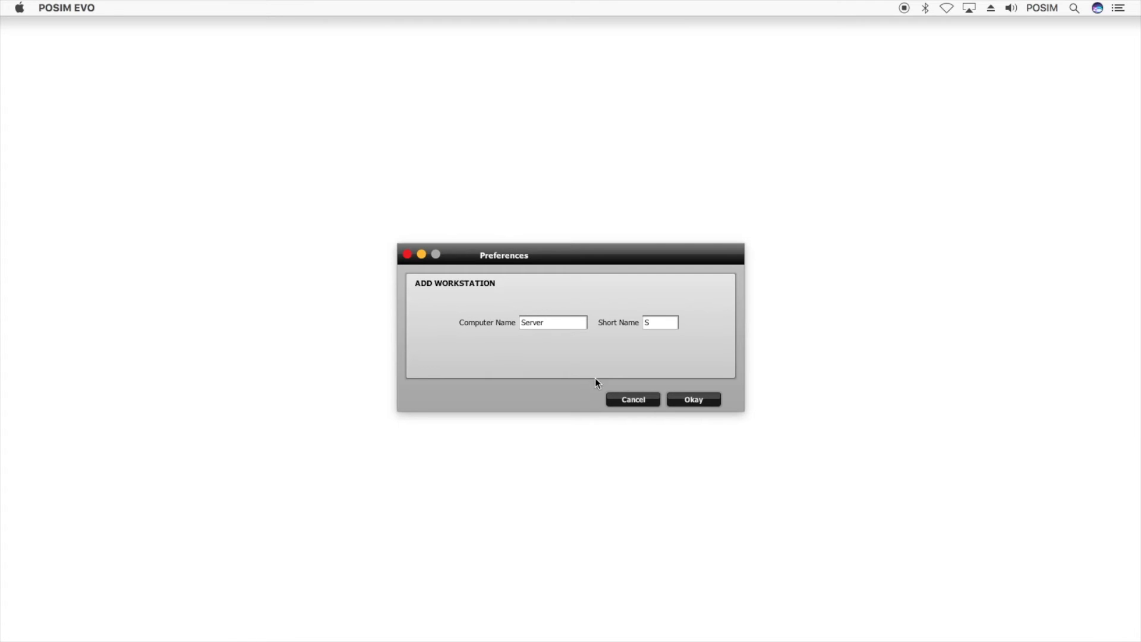
pyautogui.click(711, 399)
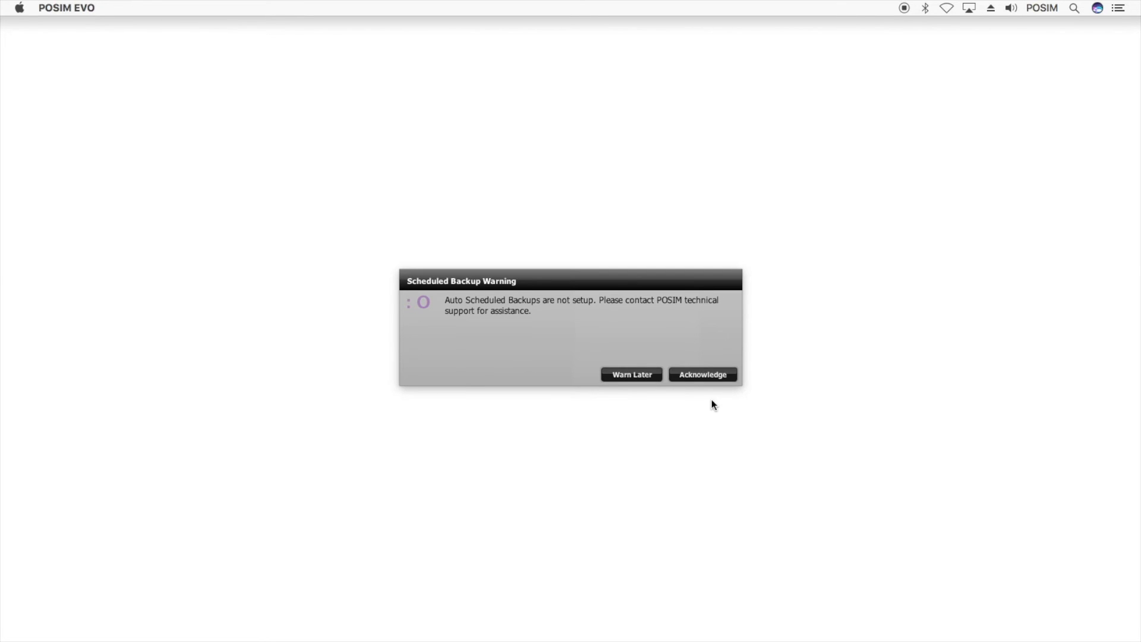
# Postpone the backup warning with Warn Later, then save and close General Preferences
pyautogui.click(656, 375)
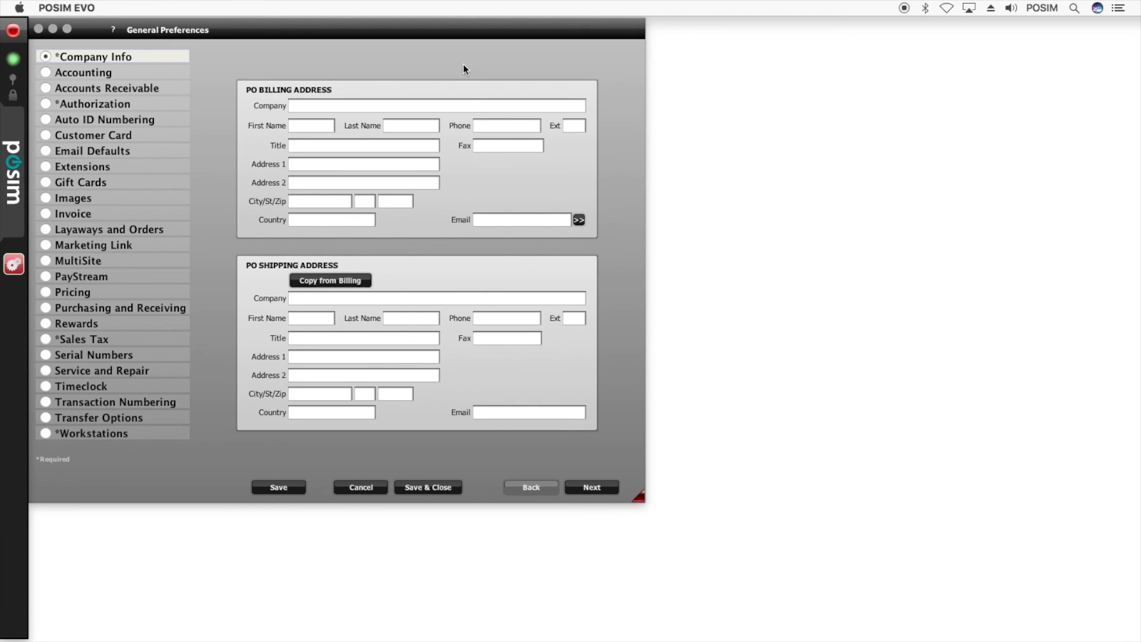
pyautogui.moveTo(446, 33); pyautogui.dragTo(528, 51)
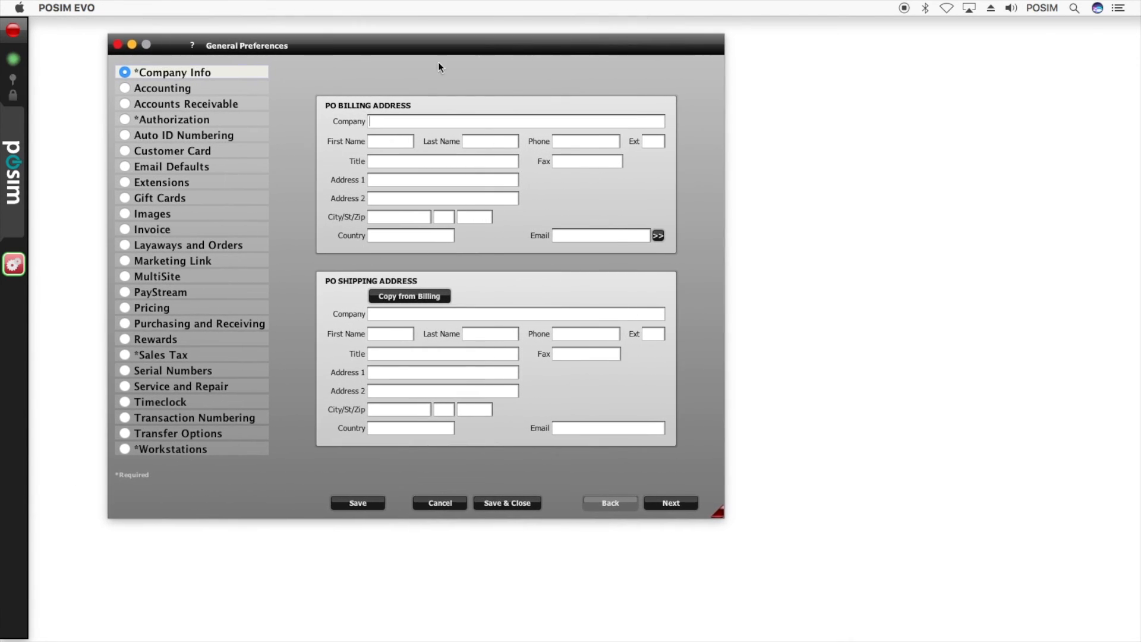
pyautogui.click(19, 143)
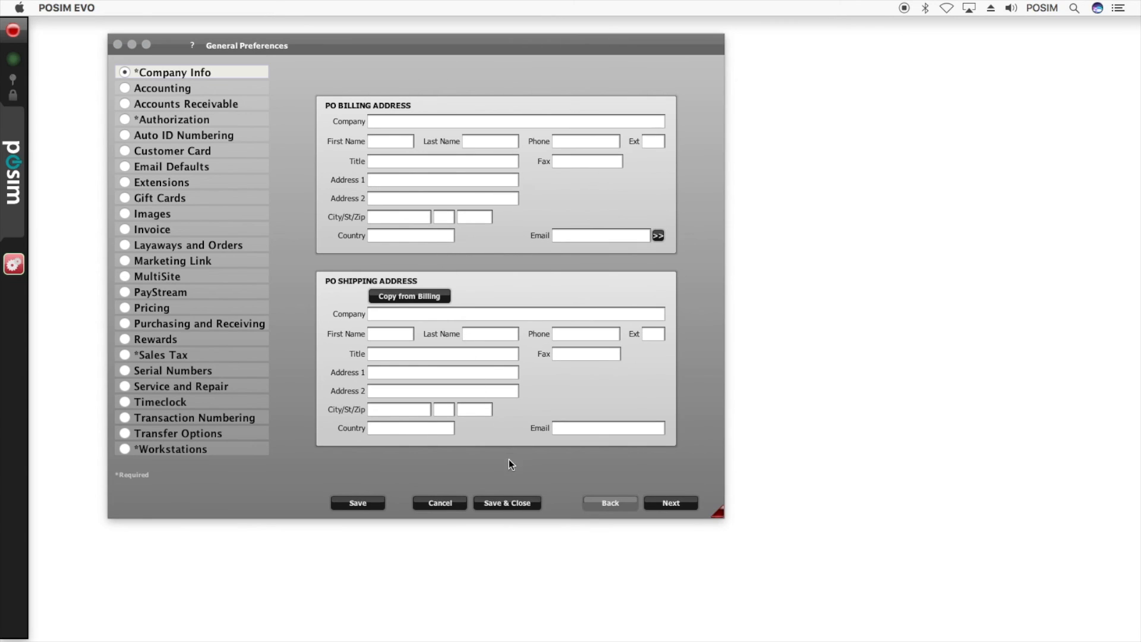
pyautogui.click(524, 504)
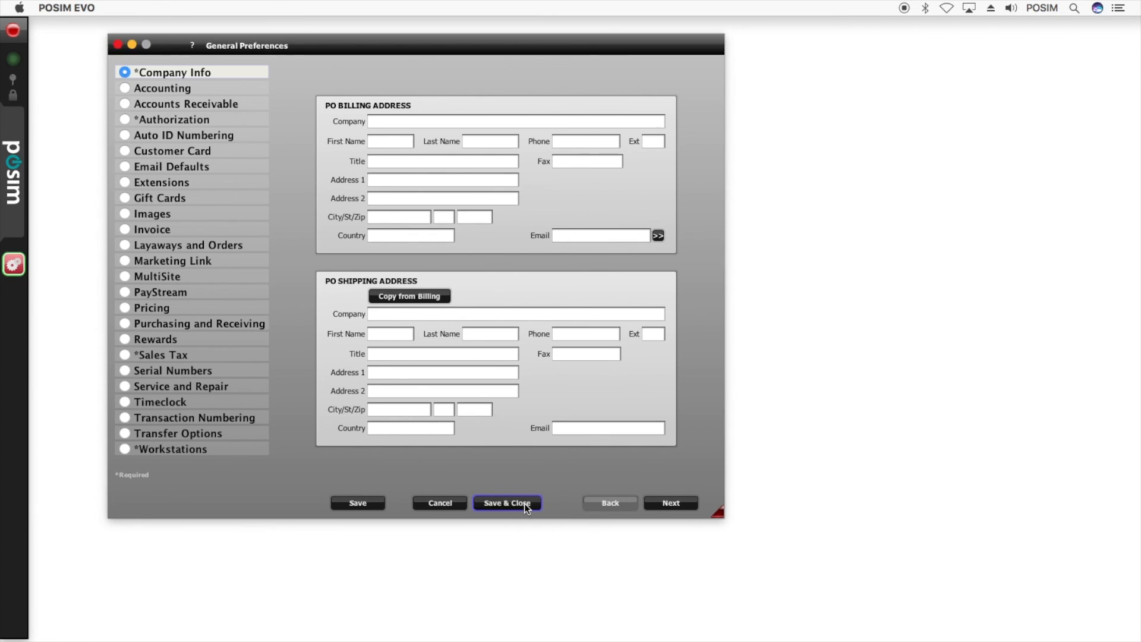